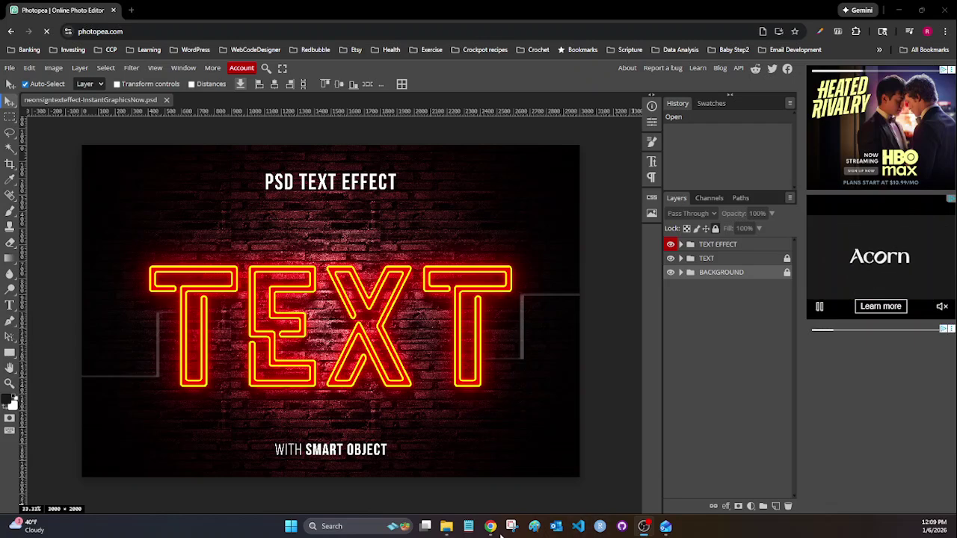
Open the CHANGE TEXT HERE smart object in the TEXT EFFECT group for editing
mouse_move(490, 529)
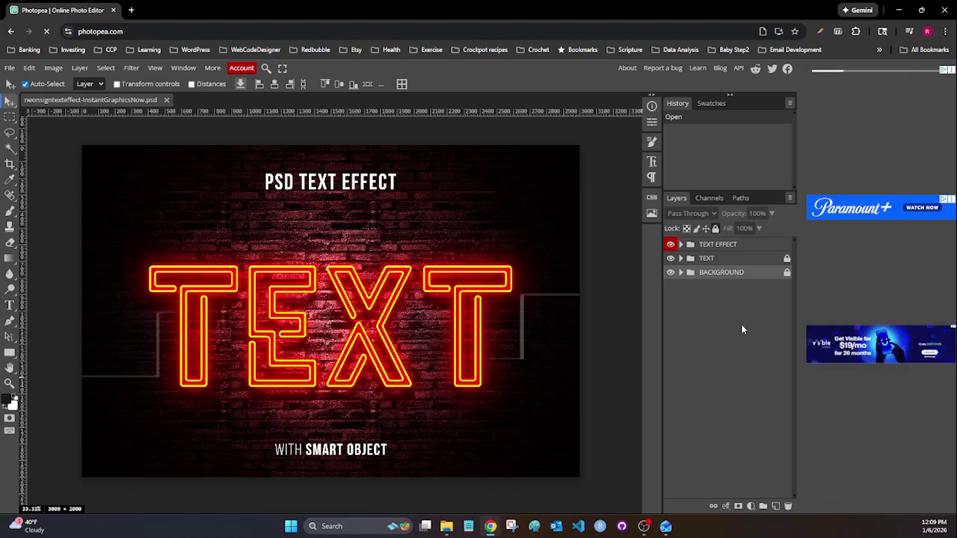
left_click(681, 245)
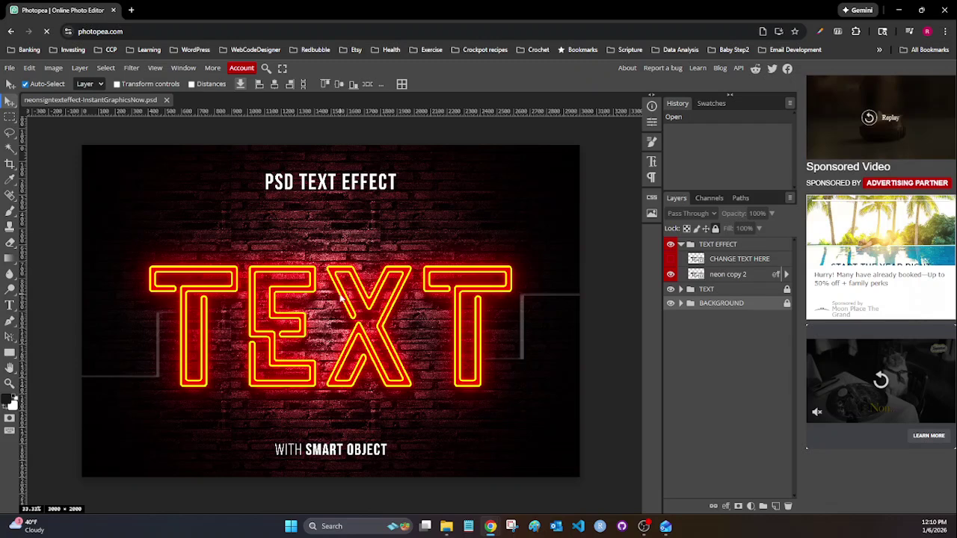
double_click(696, 260)
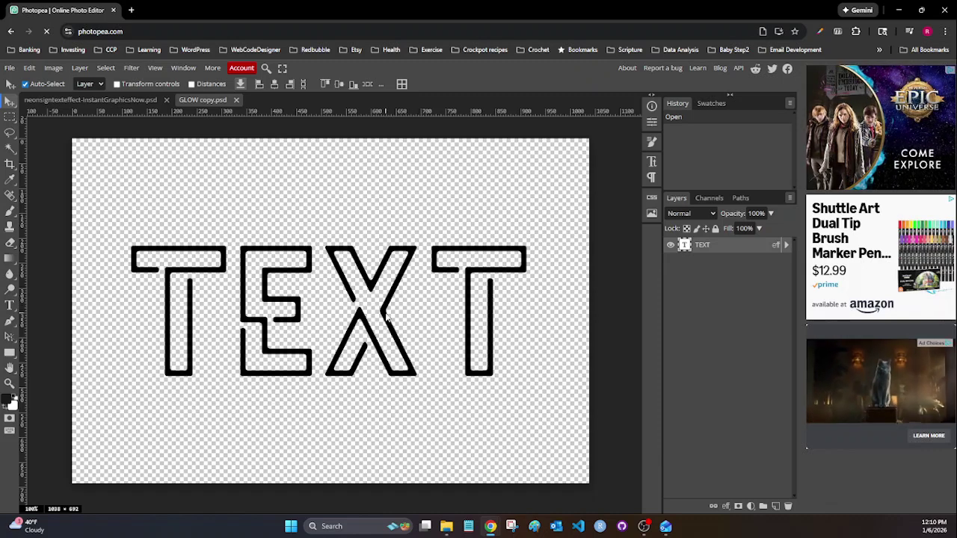
Replace the word TEXT in the smart object's text layer with "Awesome"
double_click(386, 317)
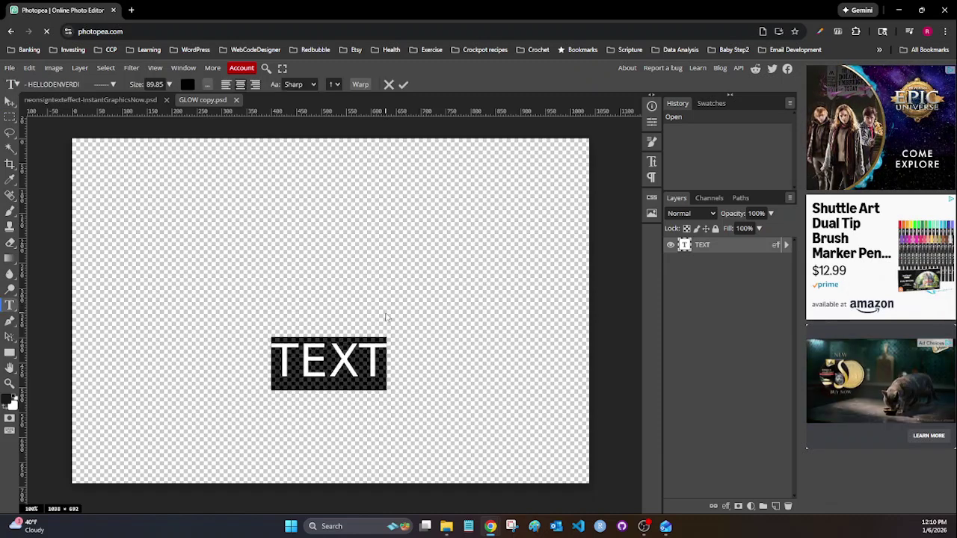
left_click(363, 369)
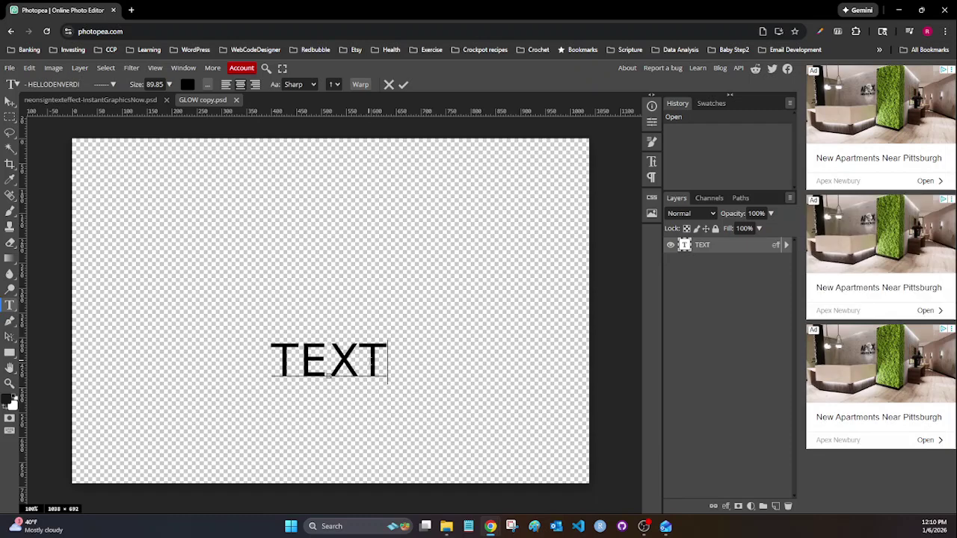
key("BackSpace")
key("BackSpace")
key("BackSpace")
key("BackSpace")
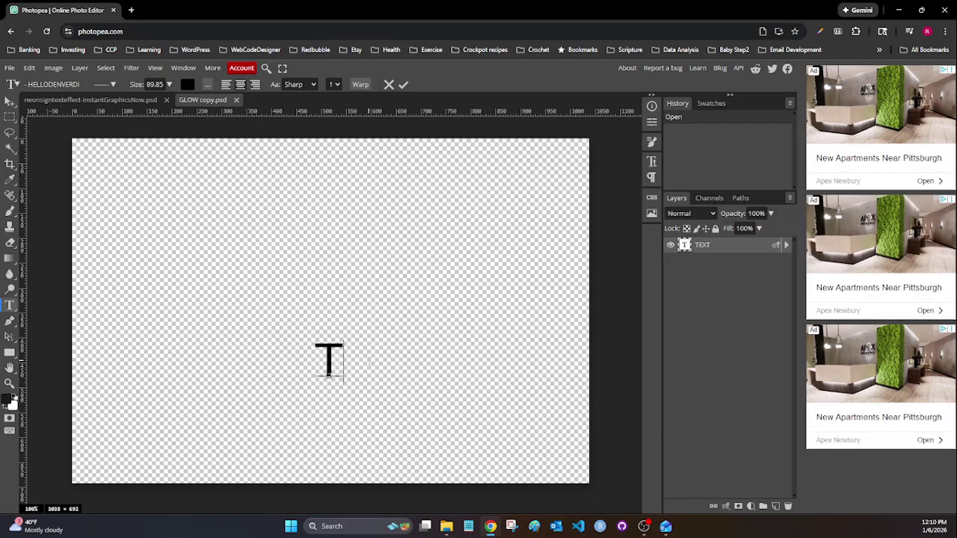
type("Awesom")
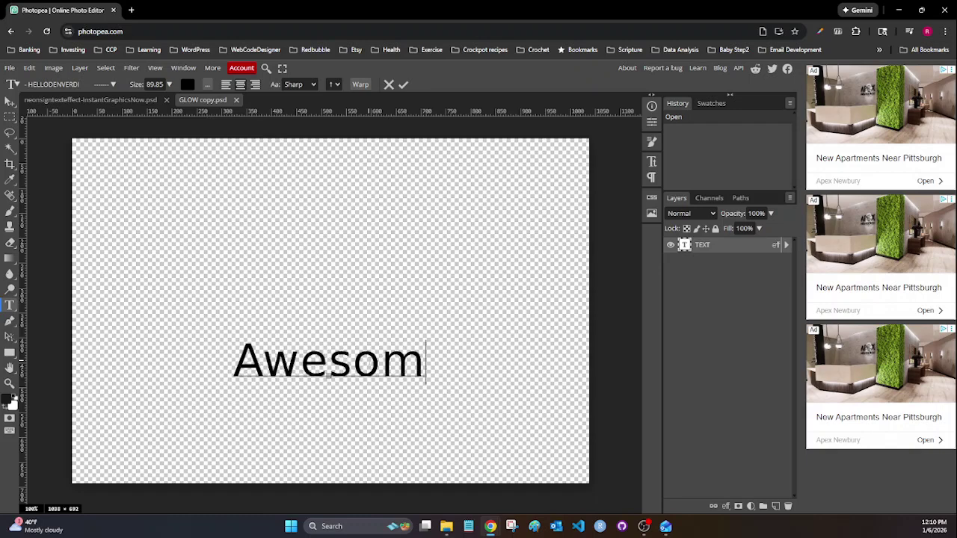
type("e")
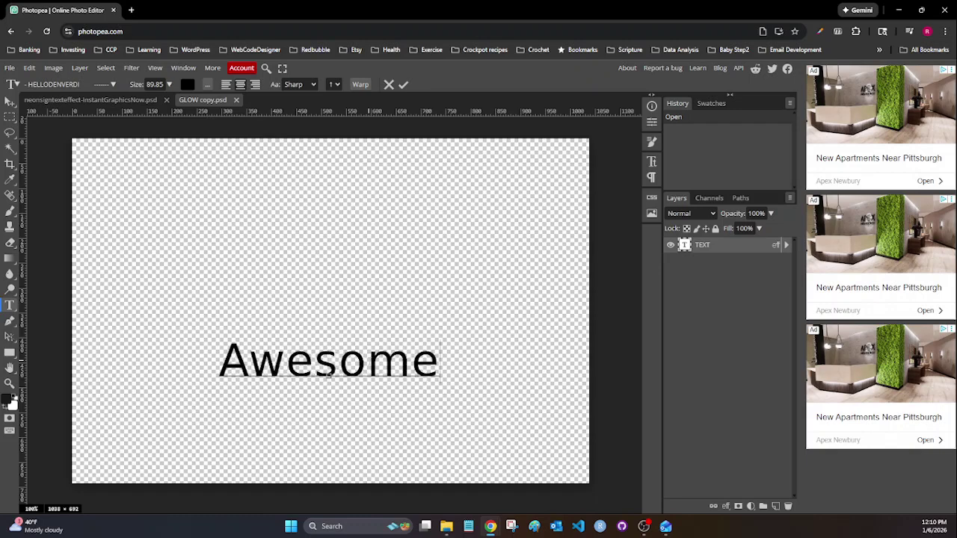
Try different fonts on the whole word "Awesome" and set it to Airstream
double_click(357, 363)
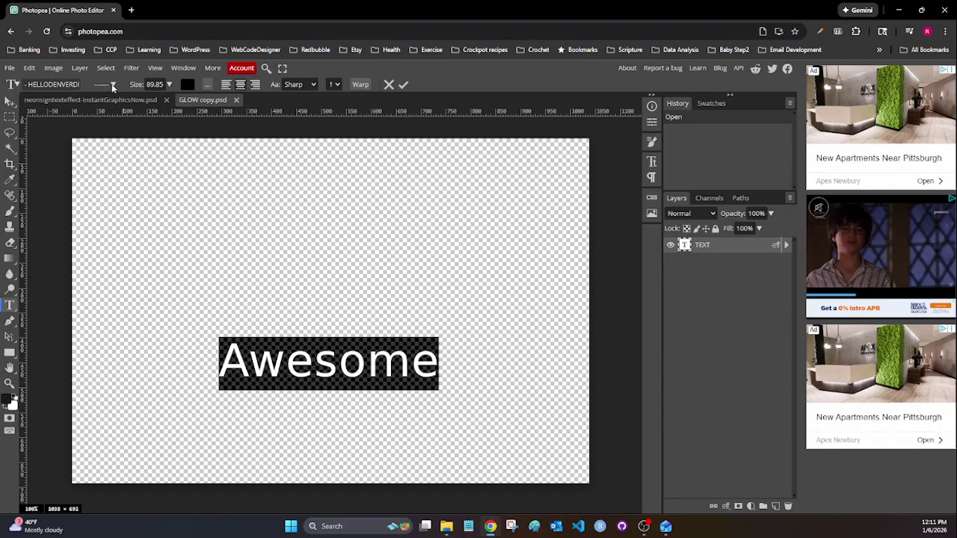
left_click(112, 85)
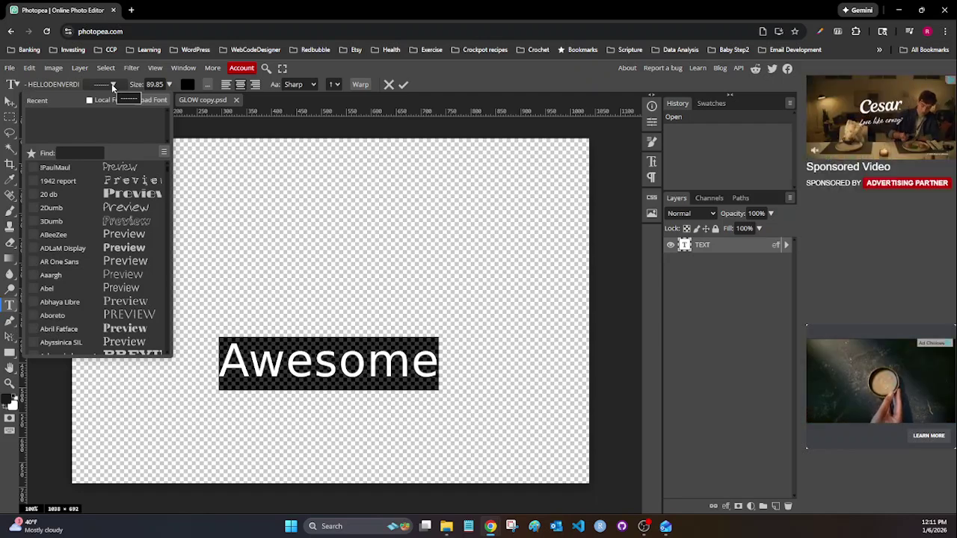
left_click(128, 220)
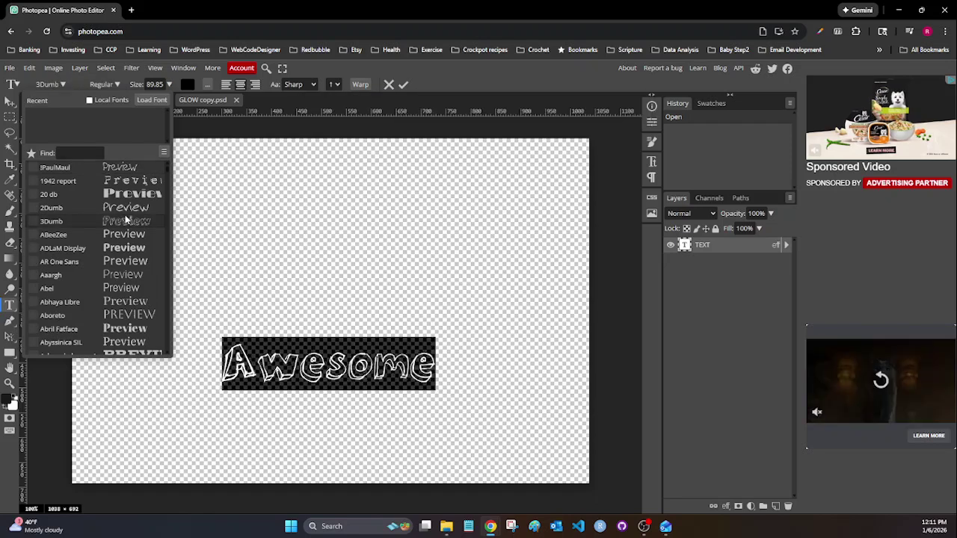
left_click(132, 249)
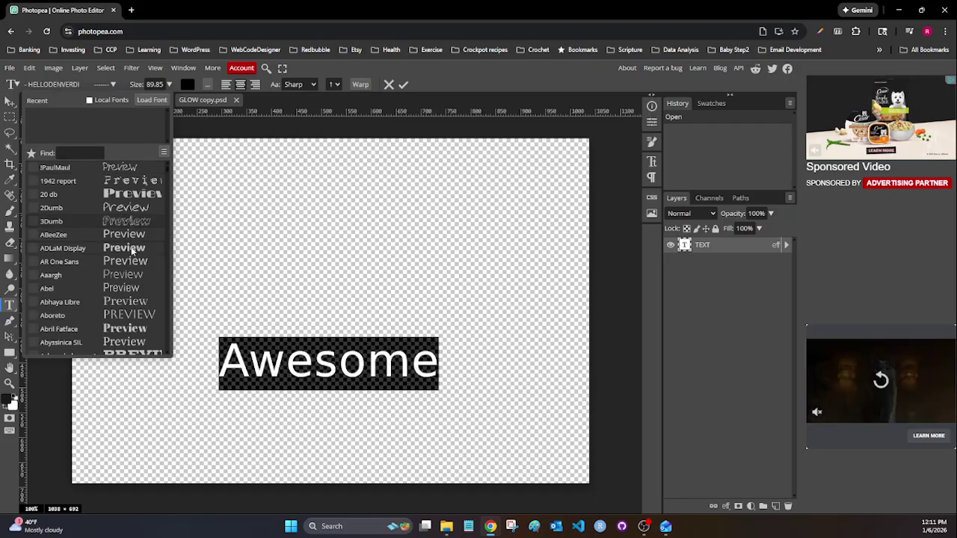
scroll(132, 251, "down", 3)
left_click(131, 249)
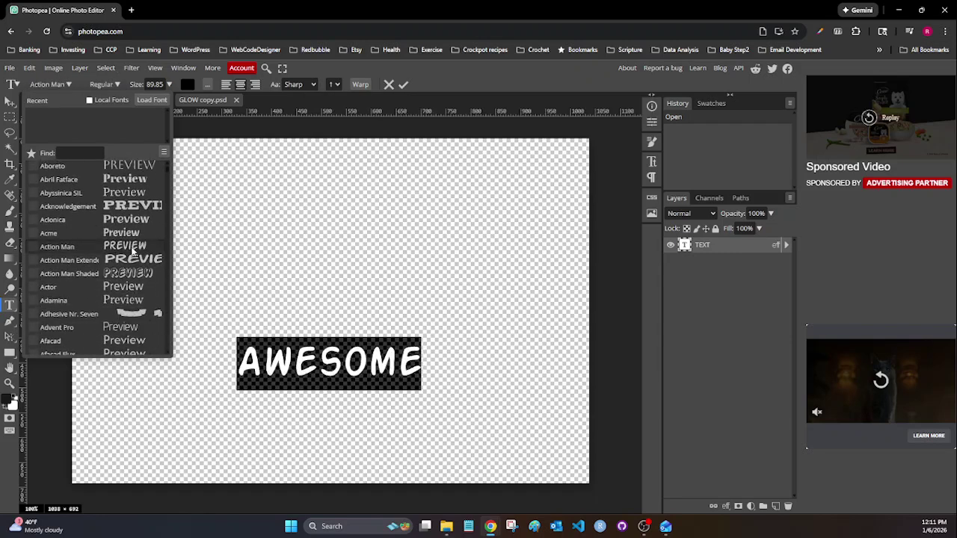
scroll(132, 251, "down", 3)
left_click(132, 251)
scroll(132, 251, "down", 3)
left_click(132, 252)
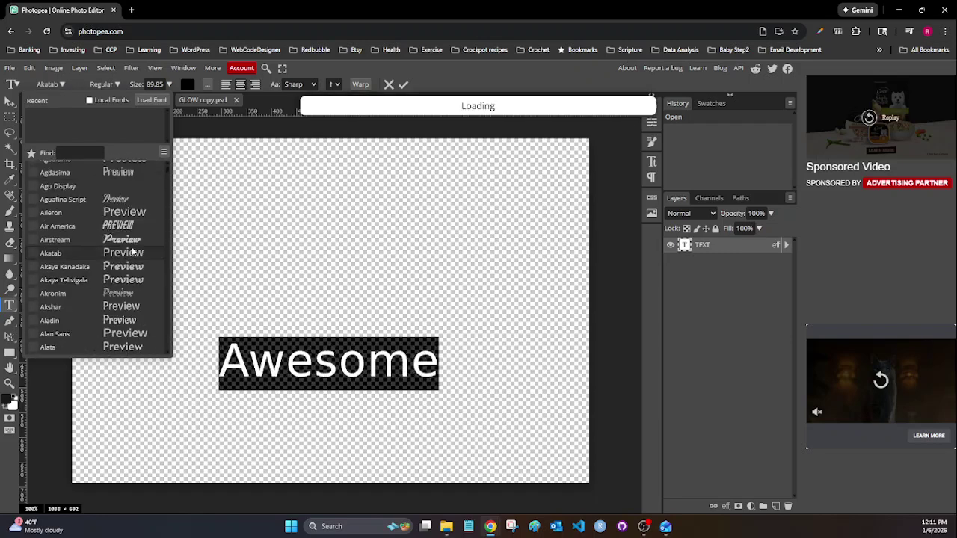
left_click(122, 240)
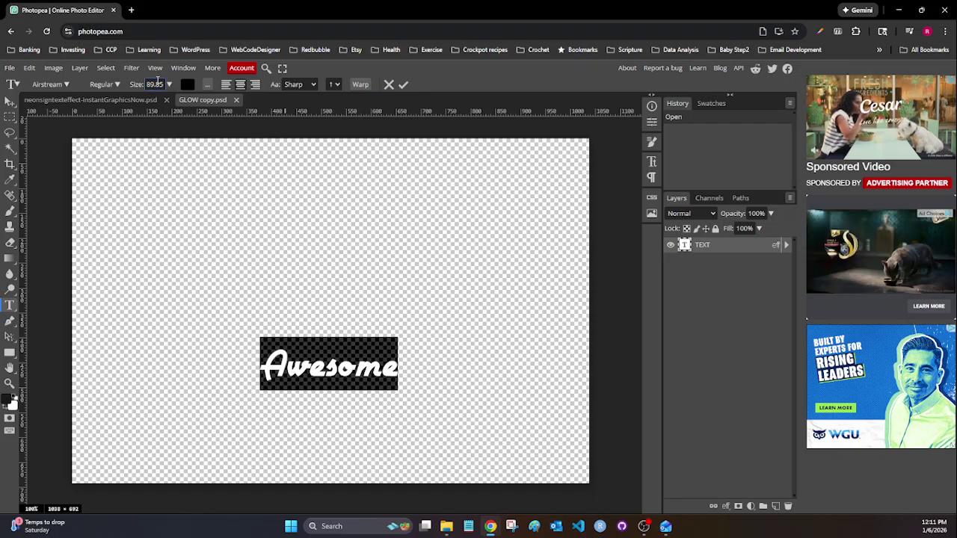
Set the font size of "Awesome" to 150 px and move the word up to the middle of the canvas
left_click(156, 84)
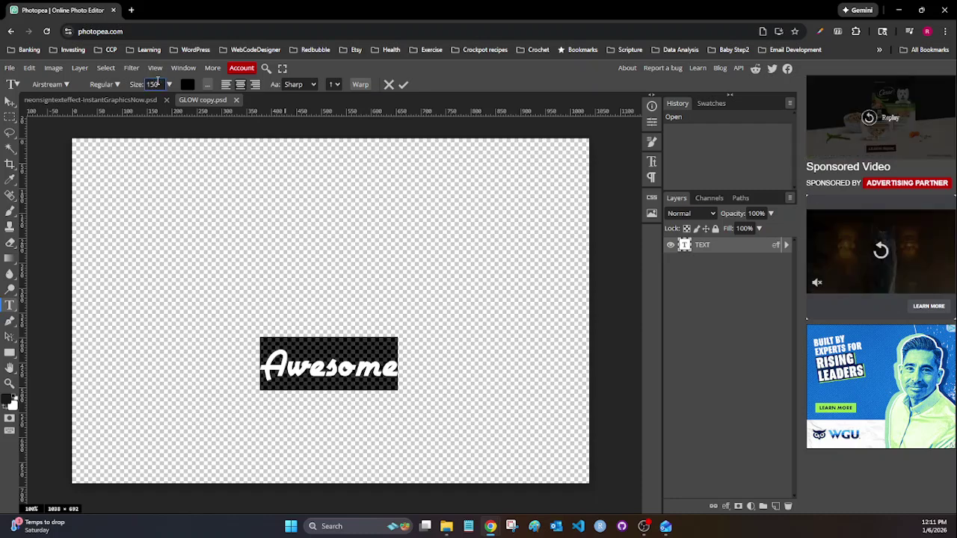
key("Return")
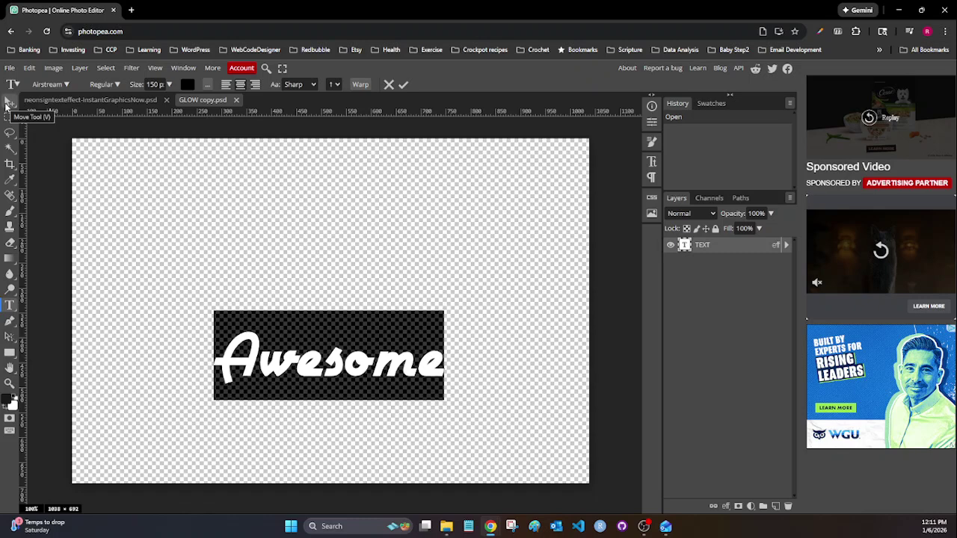
left_click(6, 106)
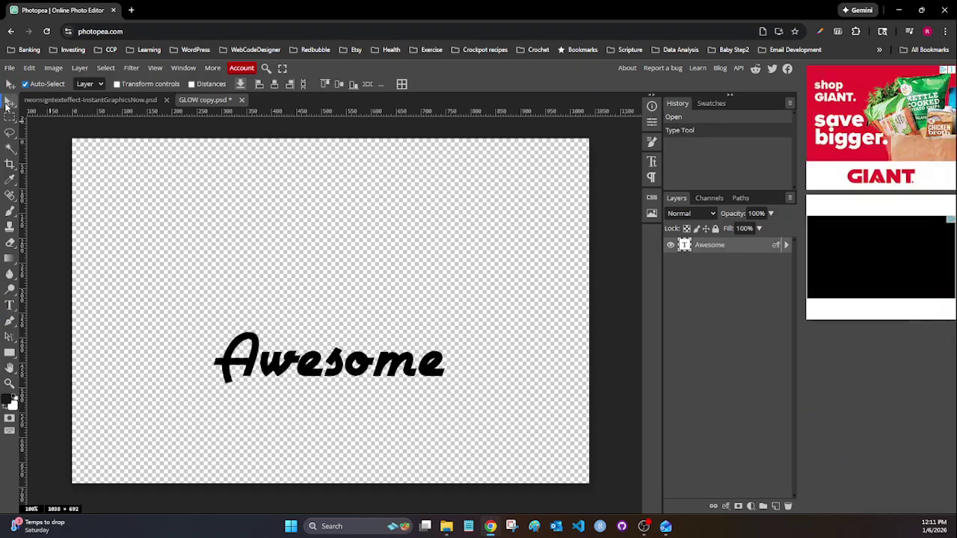
left_click_drag(310, 378, 309, 330)
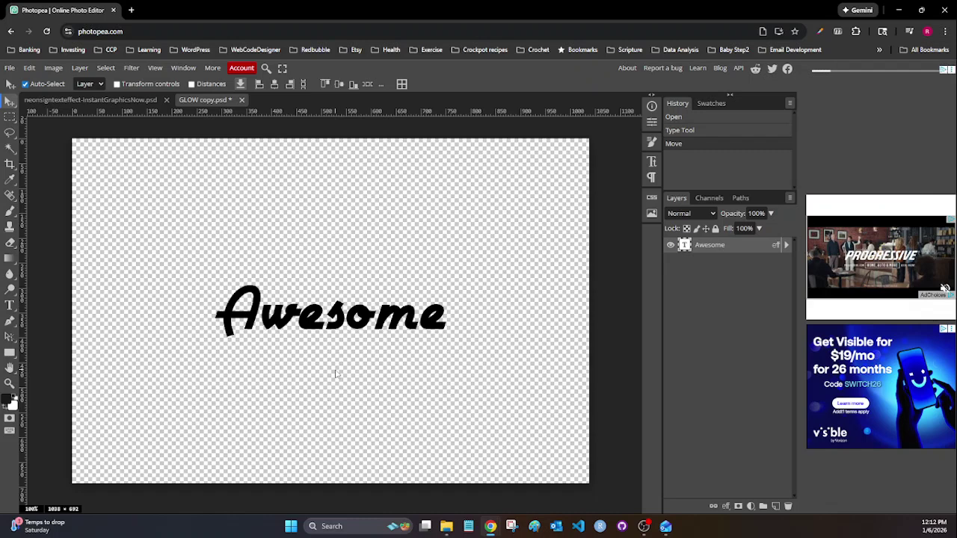
Save the edited smart object and return to the main neon sign document
left_click(10, 68)
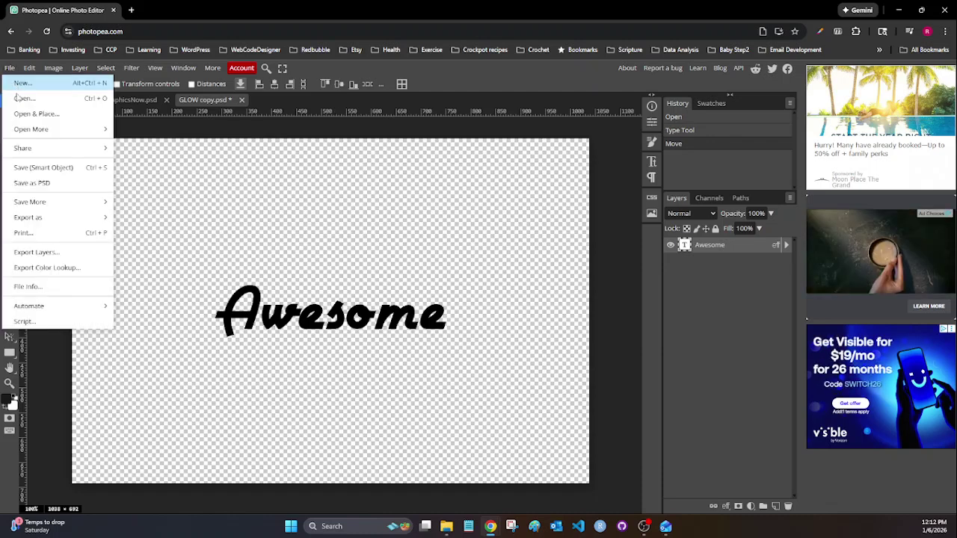
left_click(73, 174)
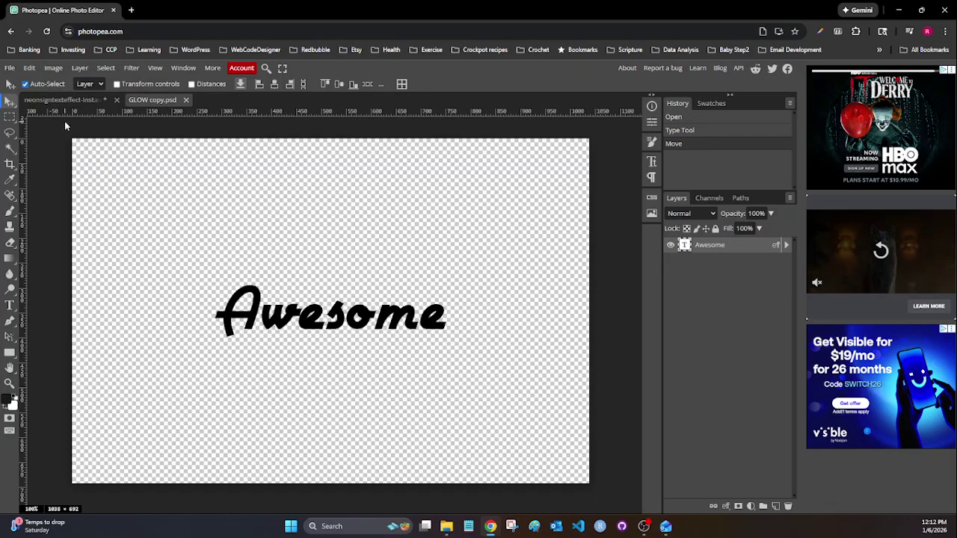
left_click(63, 102)
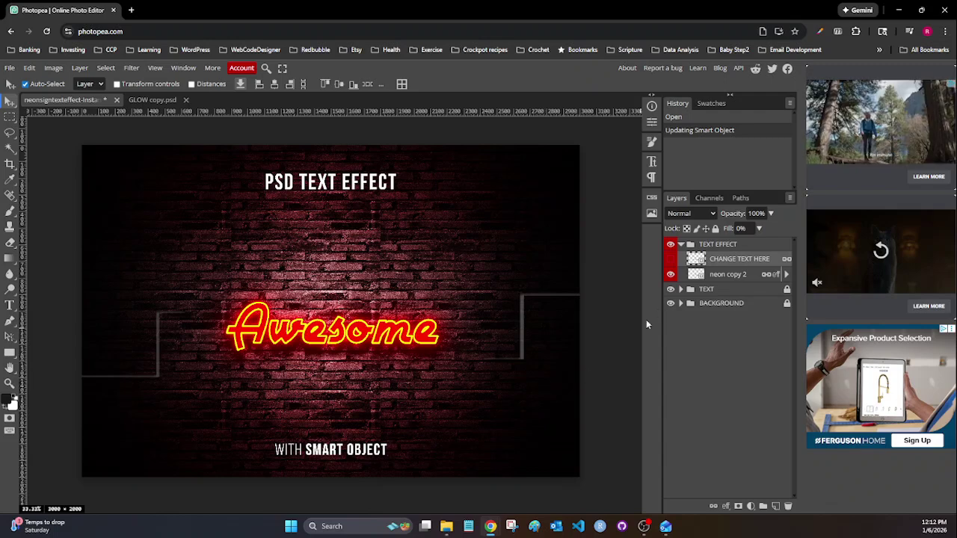
Hide the WITH SMART OBJECT and PSD TEXT EFFECT layers in the TEXT group
left_click(681, 290)
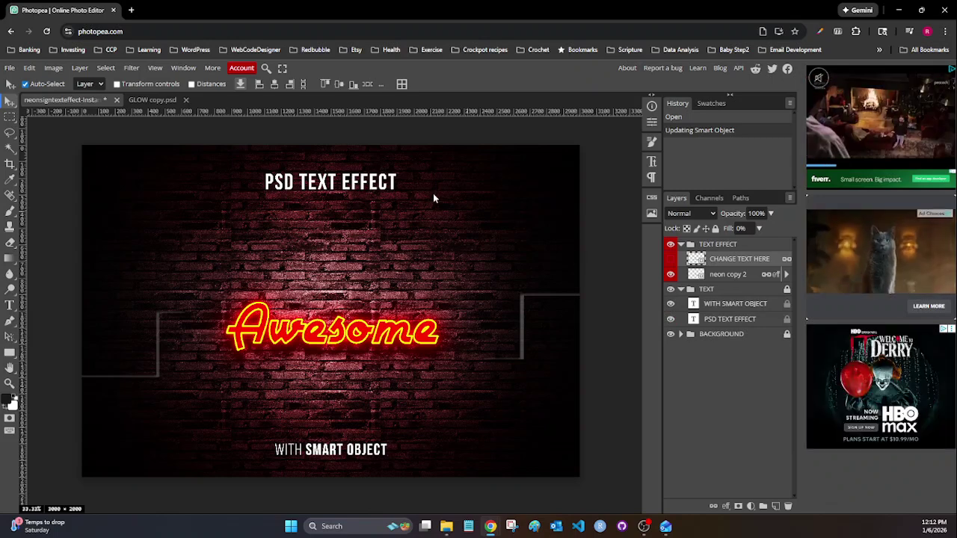
left_click(670, 304)
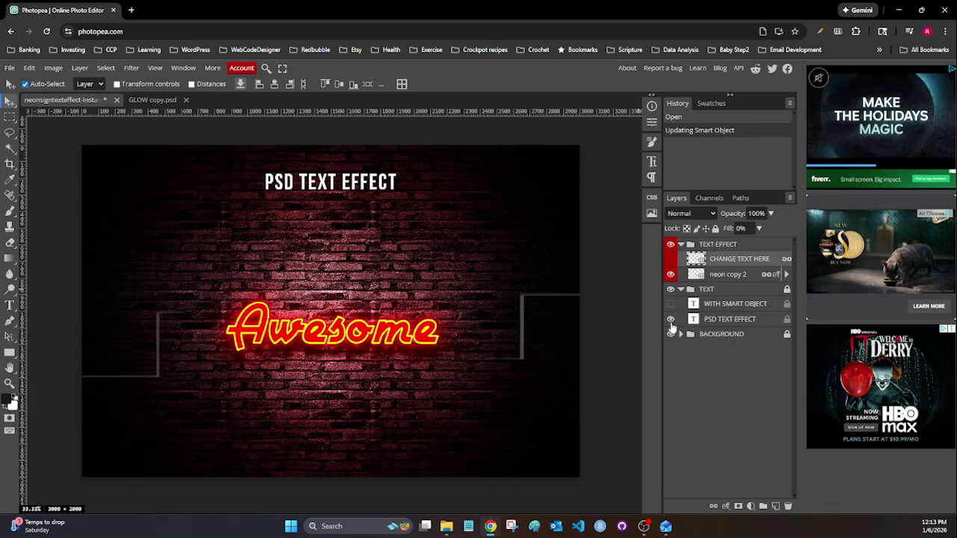
left_click(671, 321)
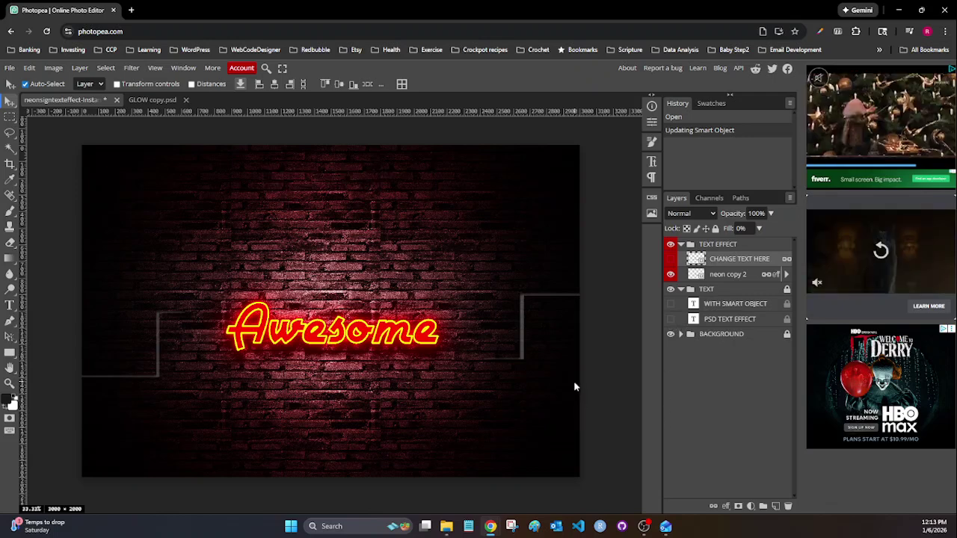
left_click(9, 68)
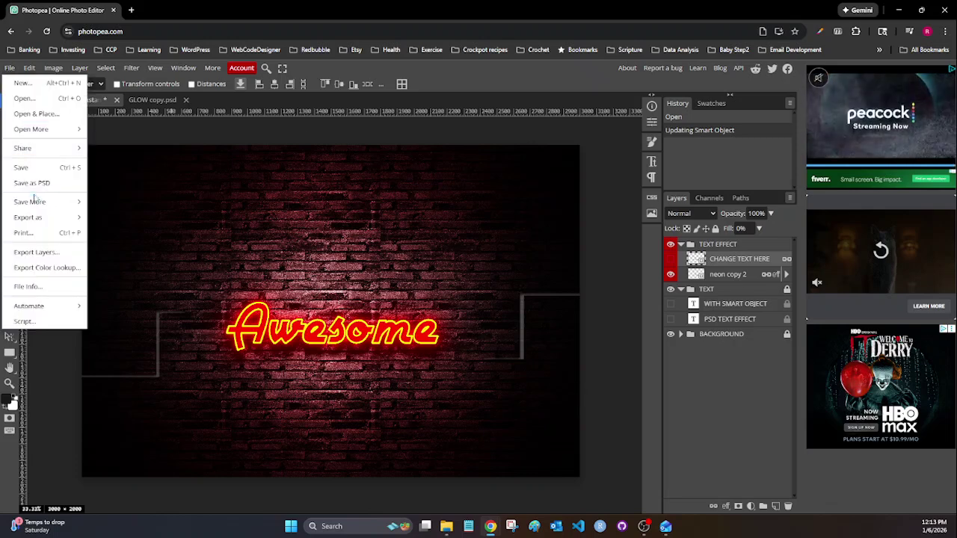
mouse_move(43, 218)
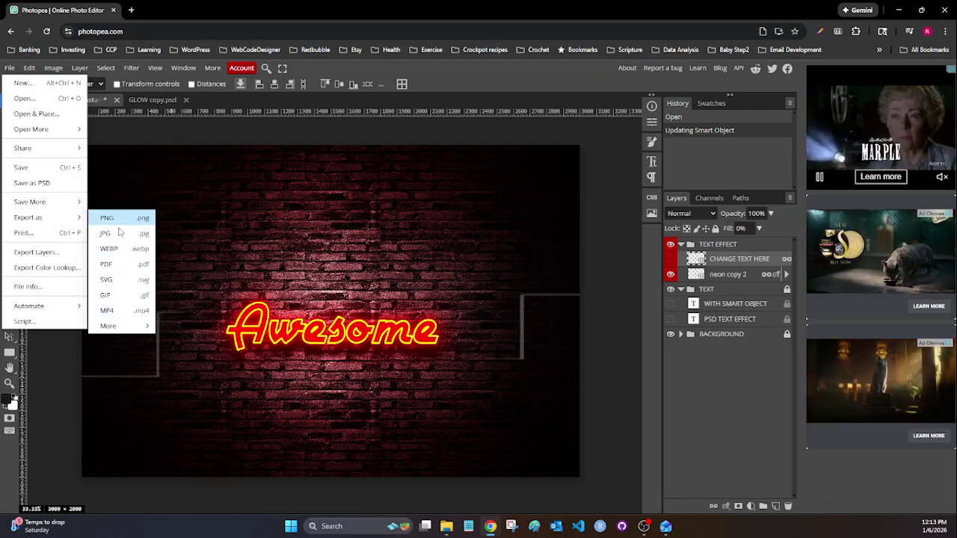
mouse_move(127, 327)
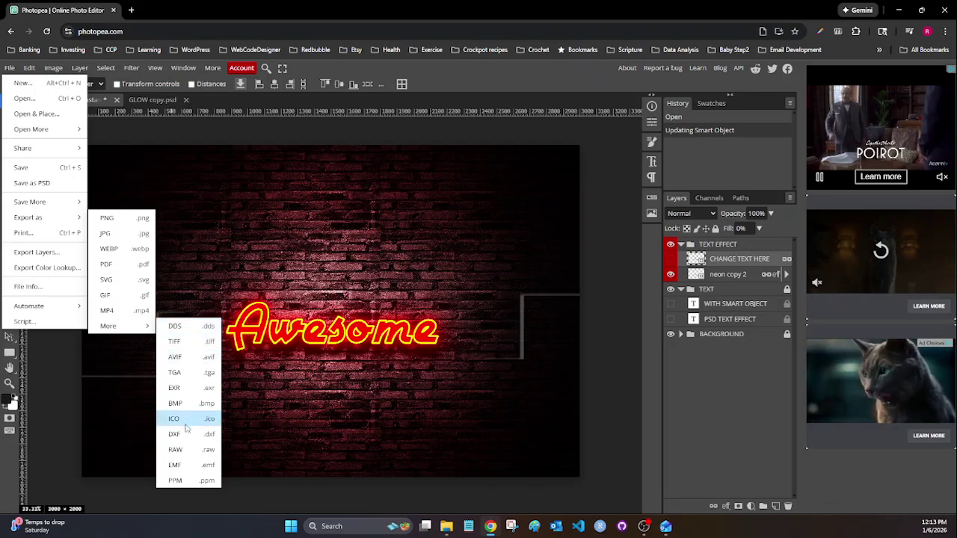
left_click(69, 378)
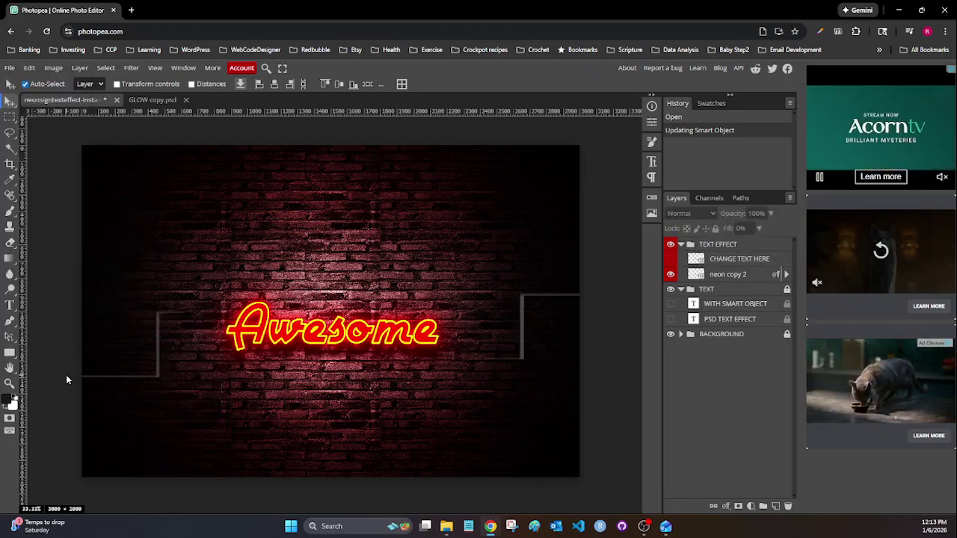